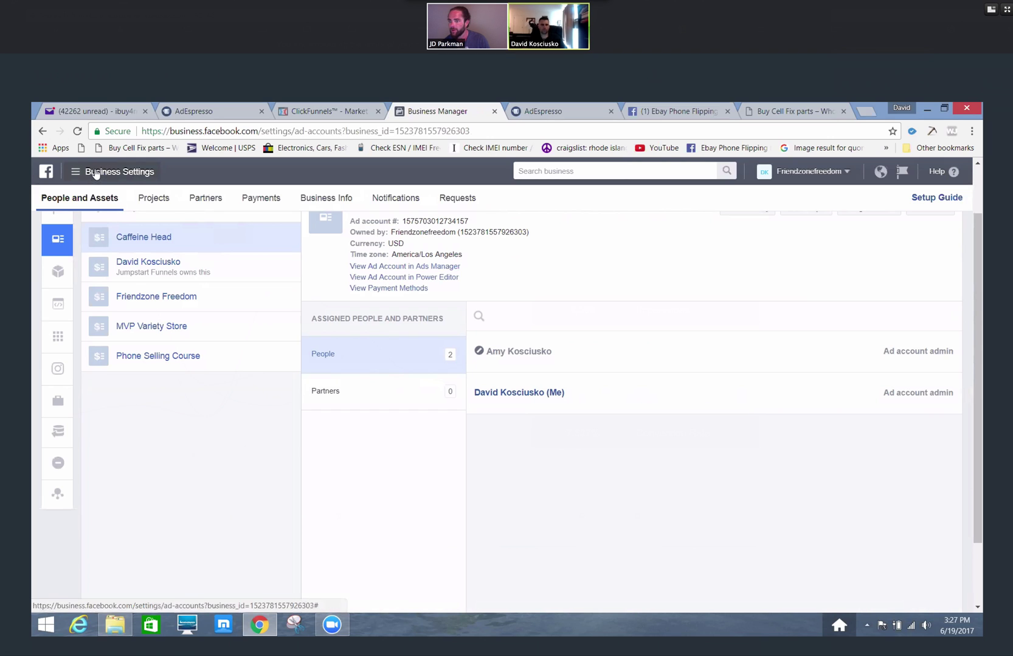
Go to Business Settings from the Business Manager All Tools menu
click(95, 174)
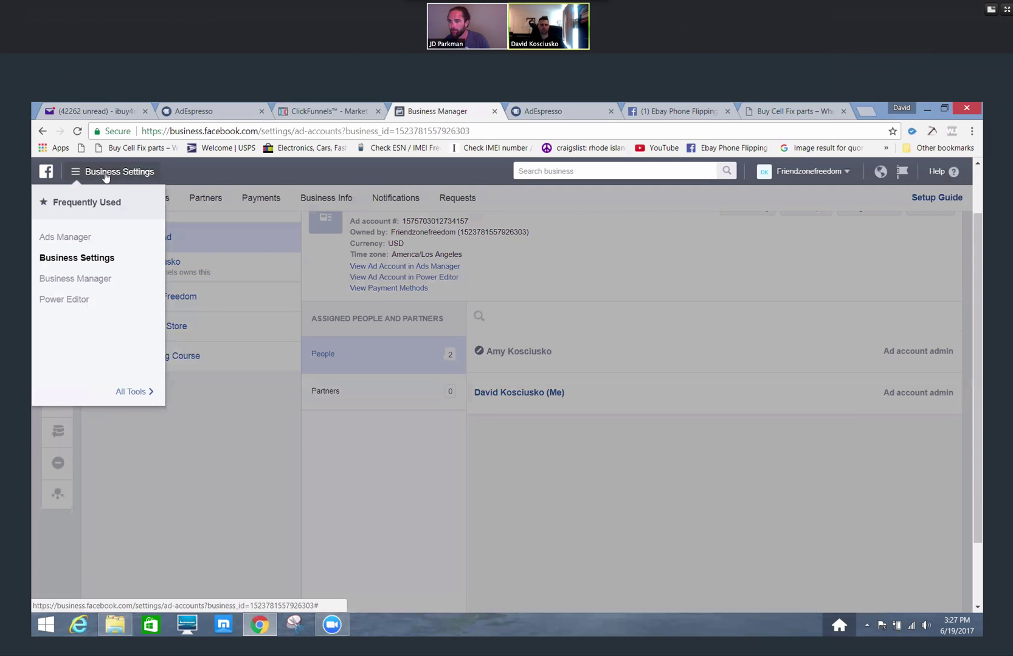
click(135, 392)
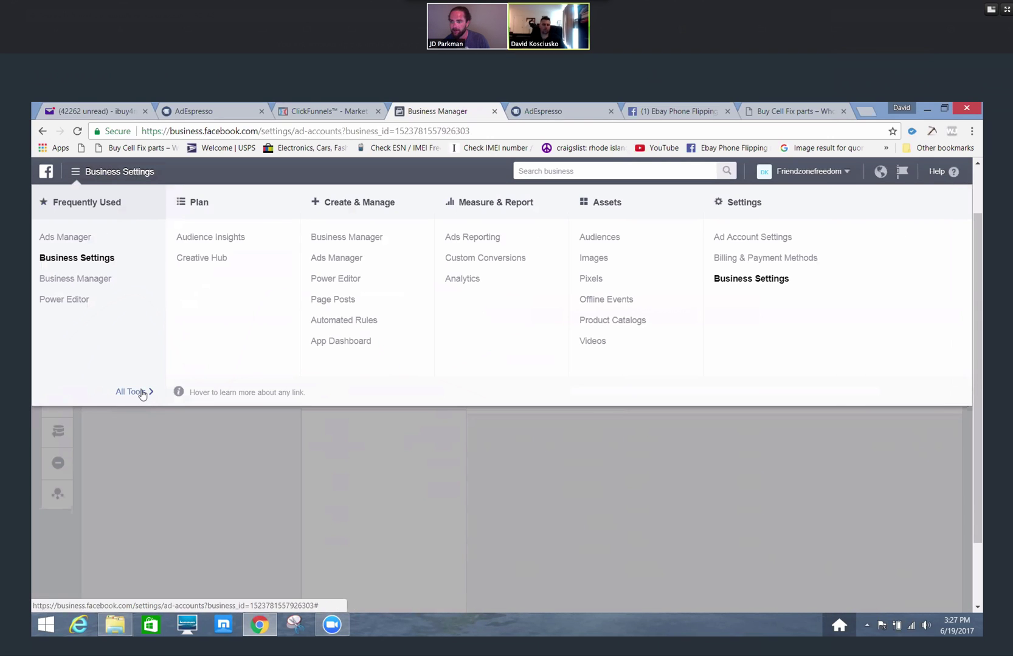
click(754, 279)
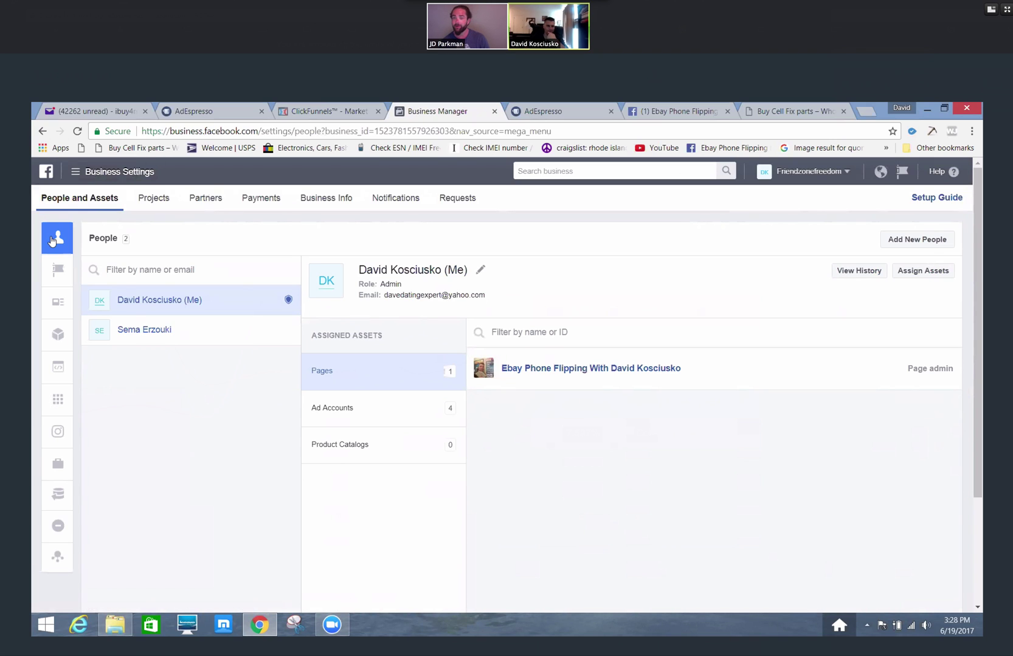
Show the Pages section and its Add New Pages options (claim, request access, create)
mouse_move(55, 268)
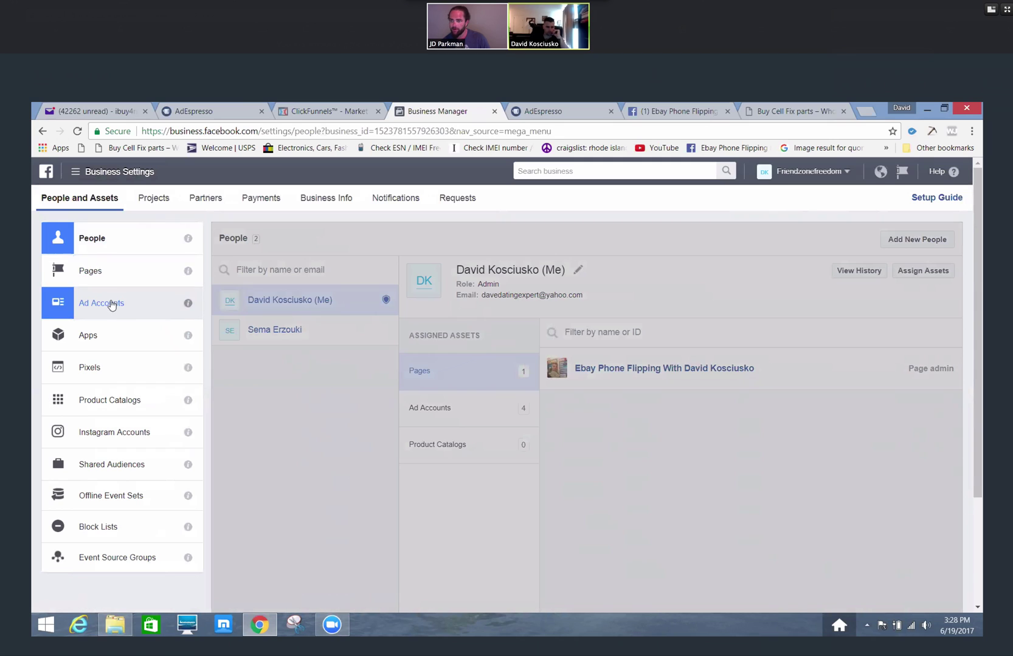
click(100, 275)
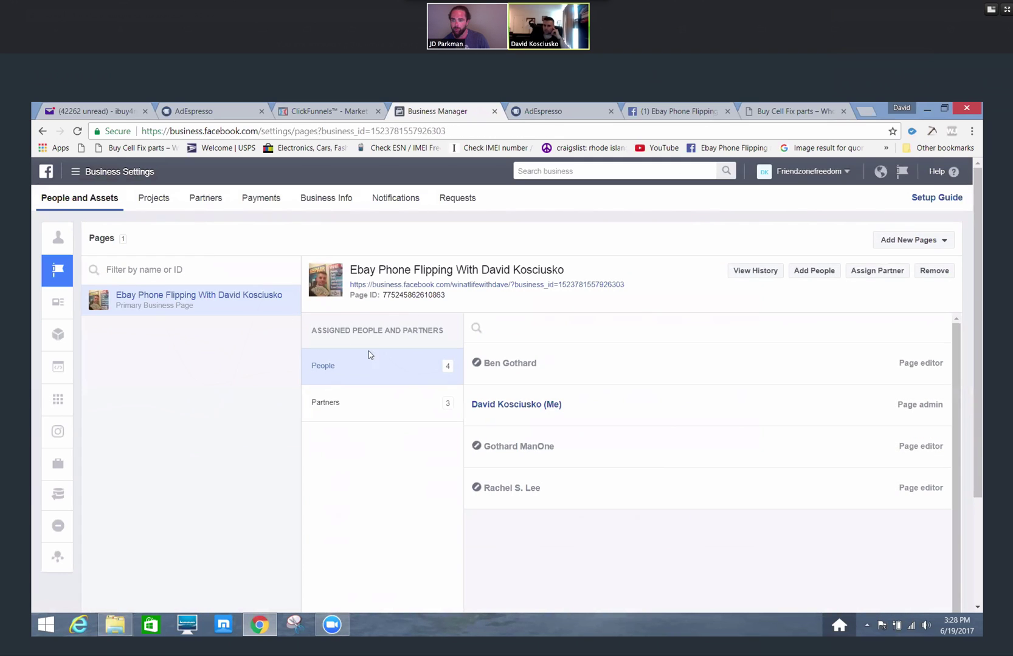
click(940, 239)
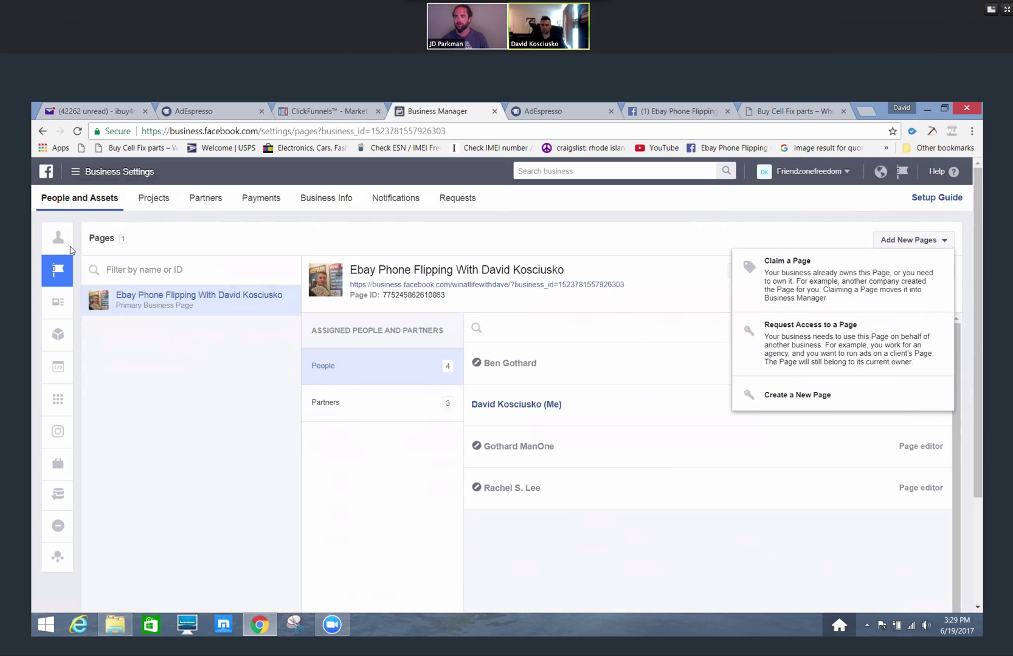
mouse_move(52, 300)
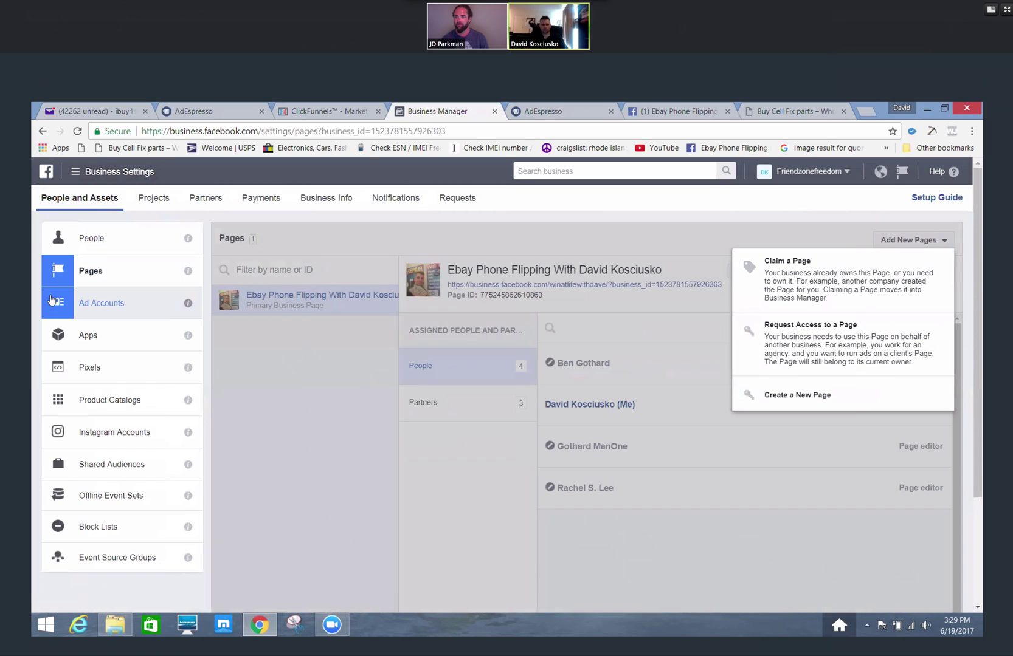
From the Ad Accounts section, start creating a brand new ad account
click(83, 303)
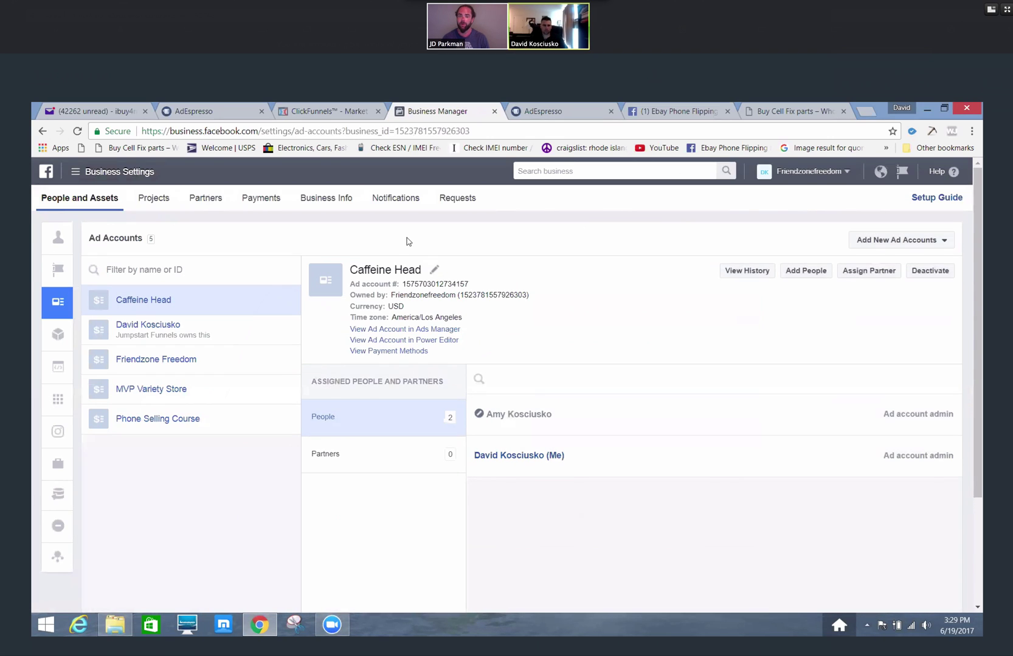
mouse_move(40, 315)
click(910, 245)
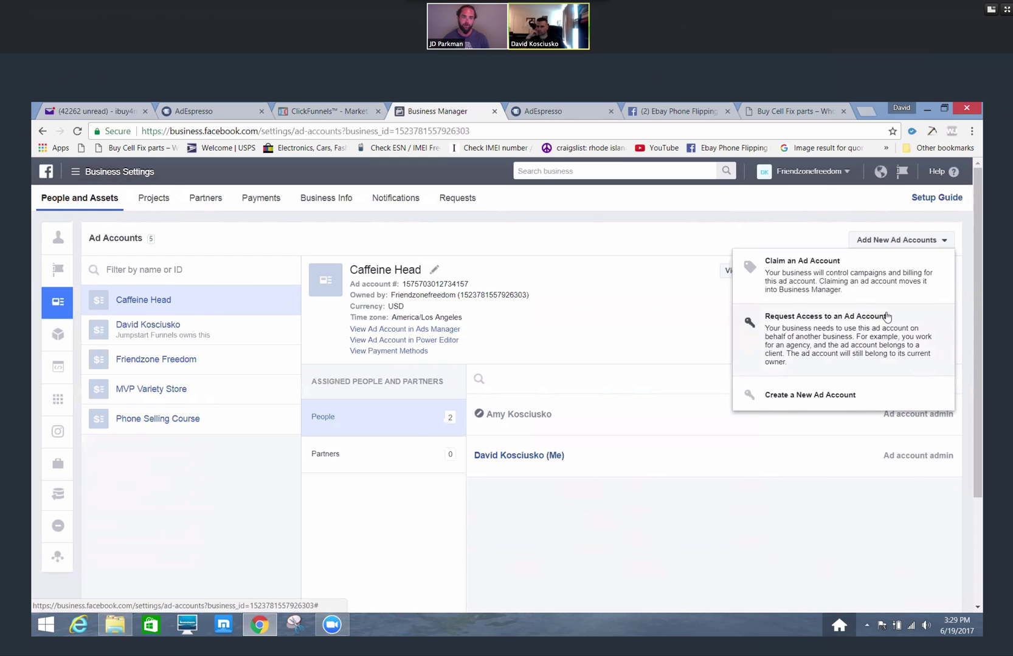
click(820, 398)
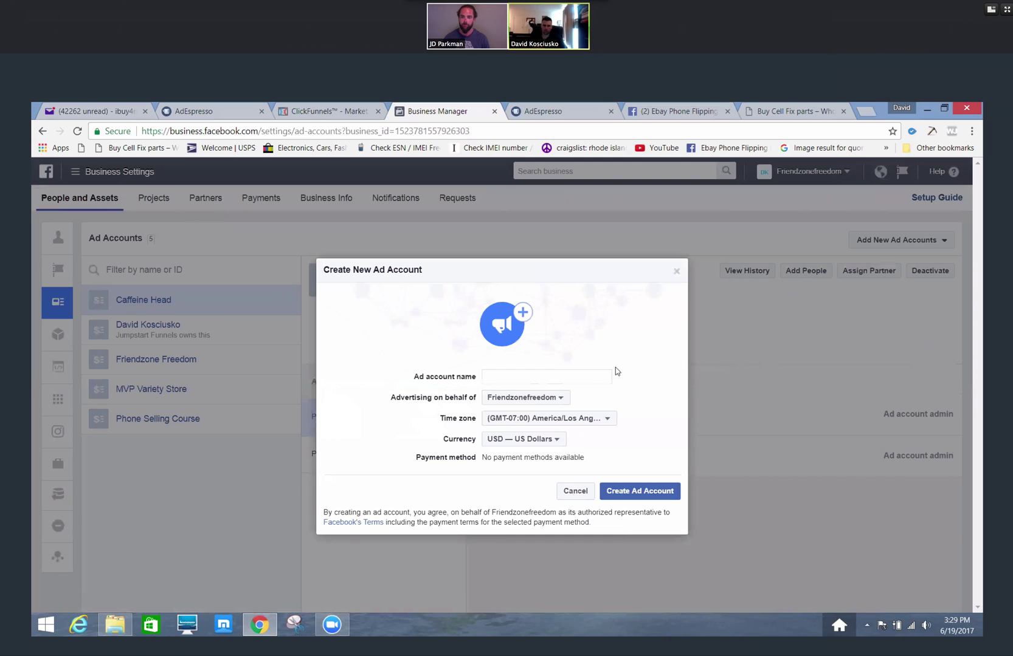
Enter 'BuyCellFixParts' as the ad account name, correcting the typos
click(578, 378)
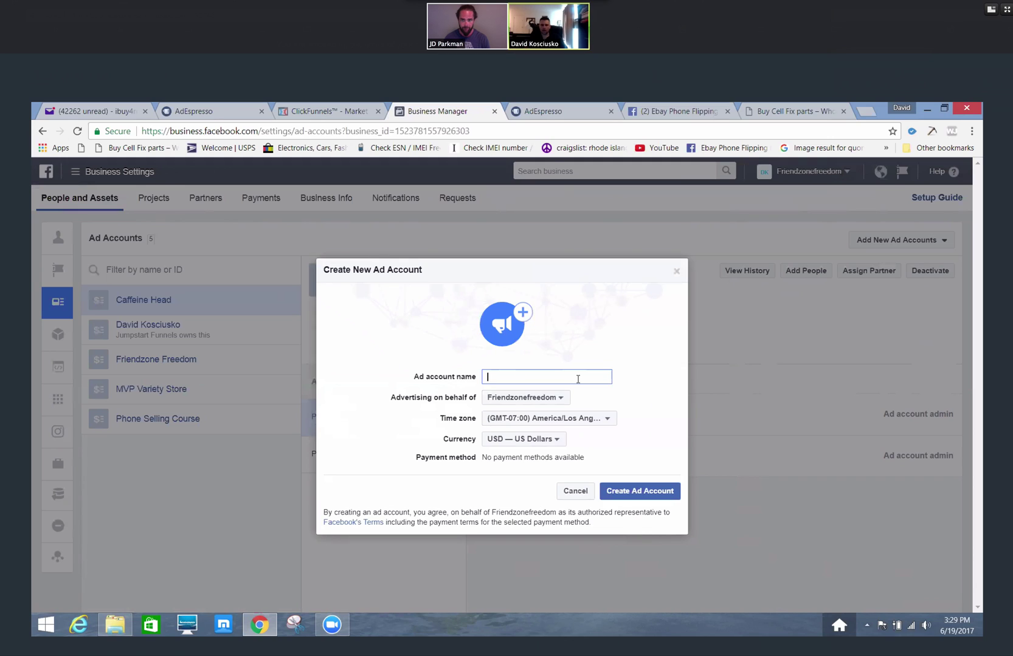
text(BestSellFix)
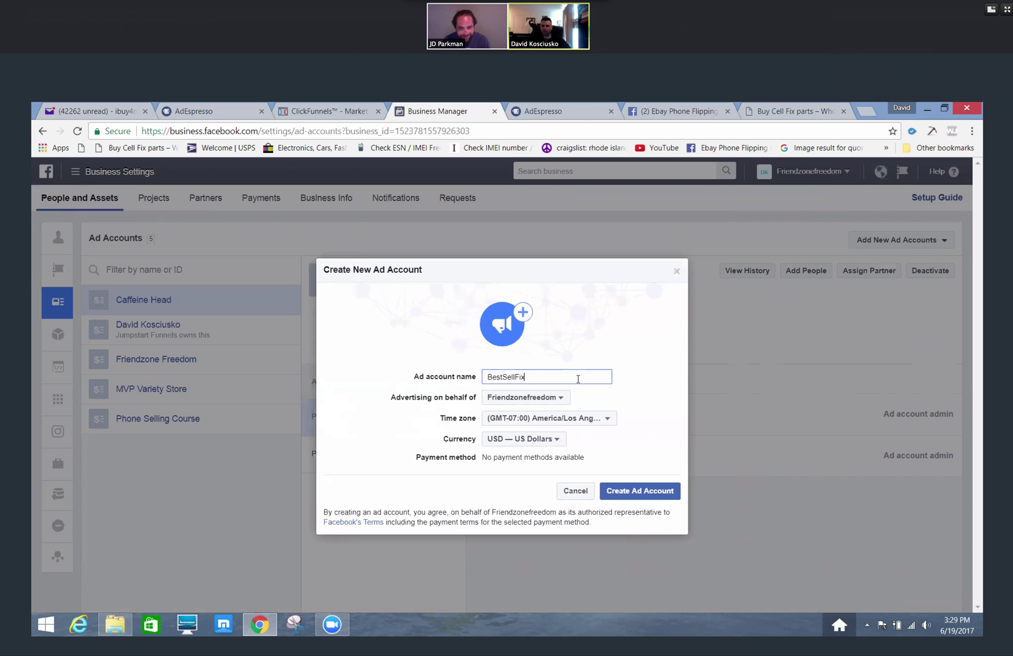
key(BackSpace)
key(BackSpace)
key(BackSpace)
key(BackSpace)
key(BackSpace)
key(BackSpace)
key(BackSpace)
key(BackSpace)
key(BackSpace)
key(BackSpace)
key(BackSpace)
text(uy)
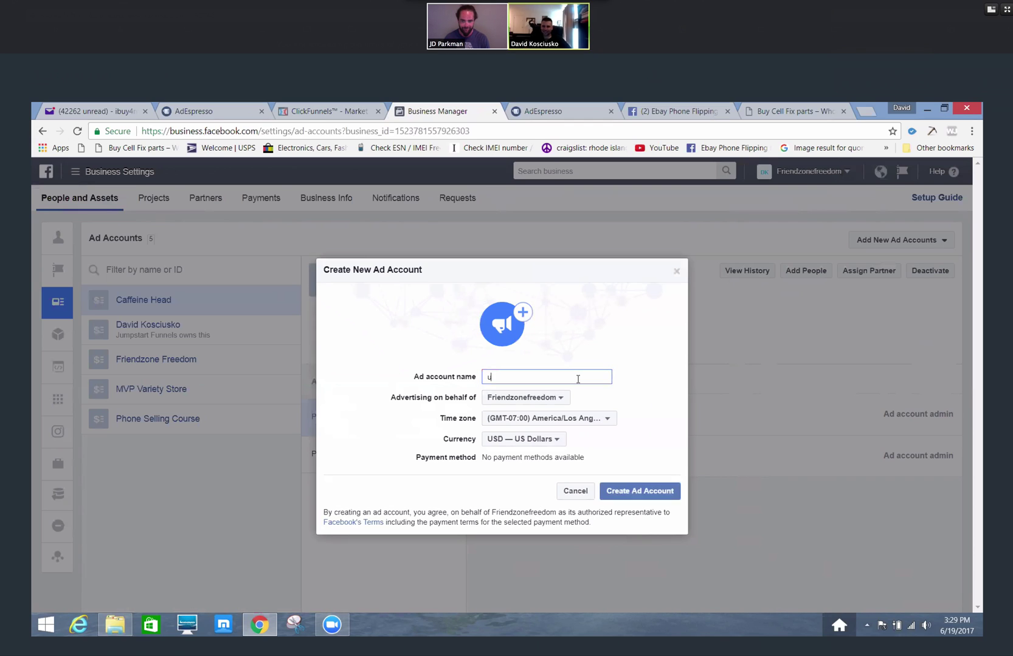
key(BackSpace)
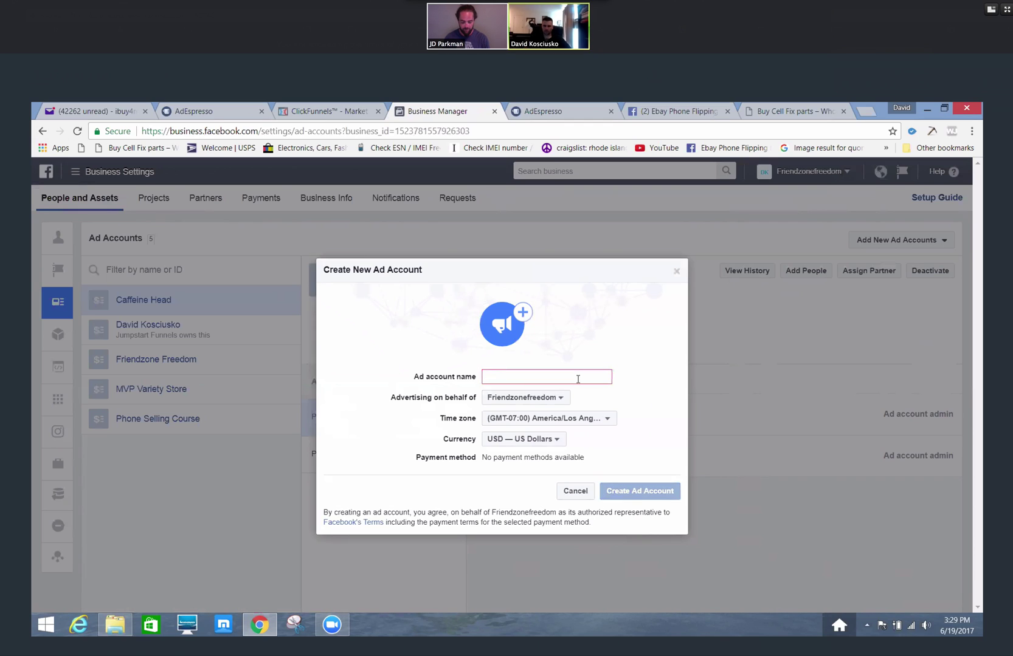
text(BuySel)
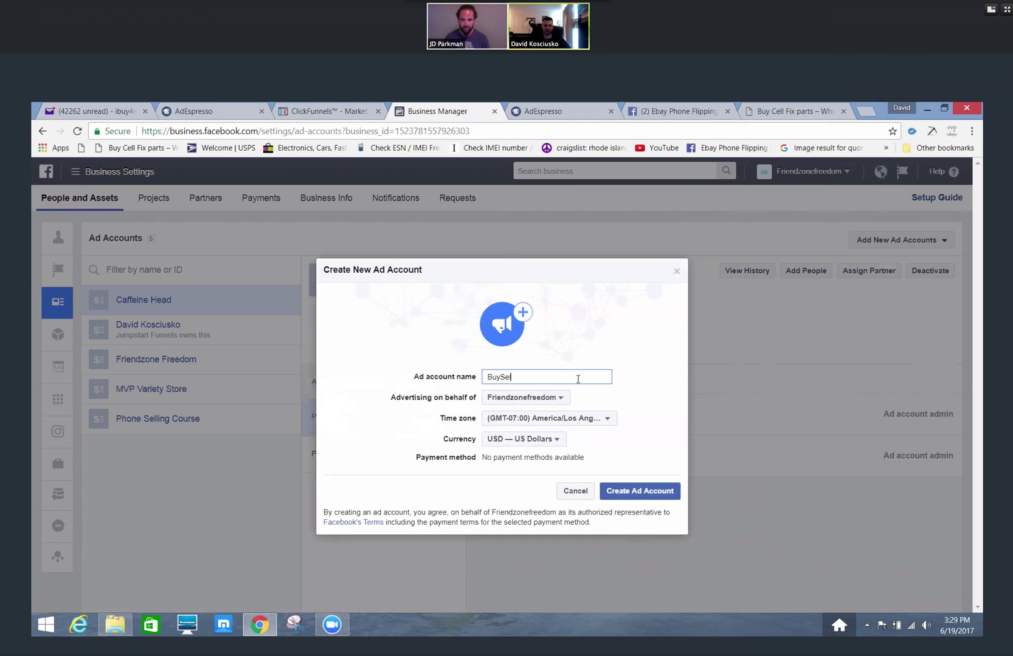
text(lFixParts)
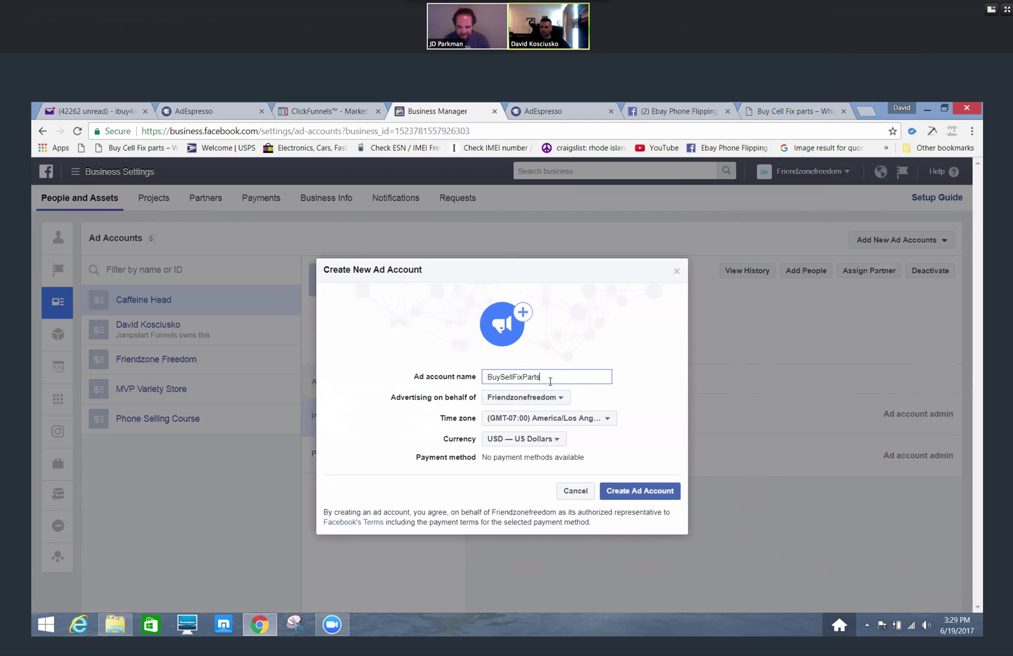
click(505, 377)
key(BackSpace)
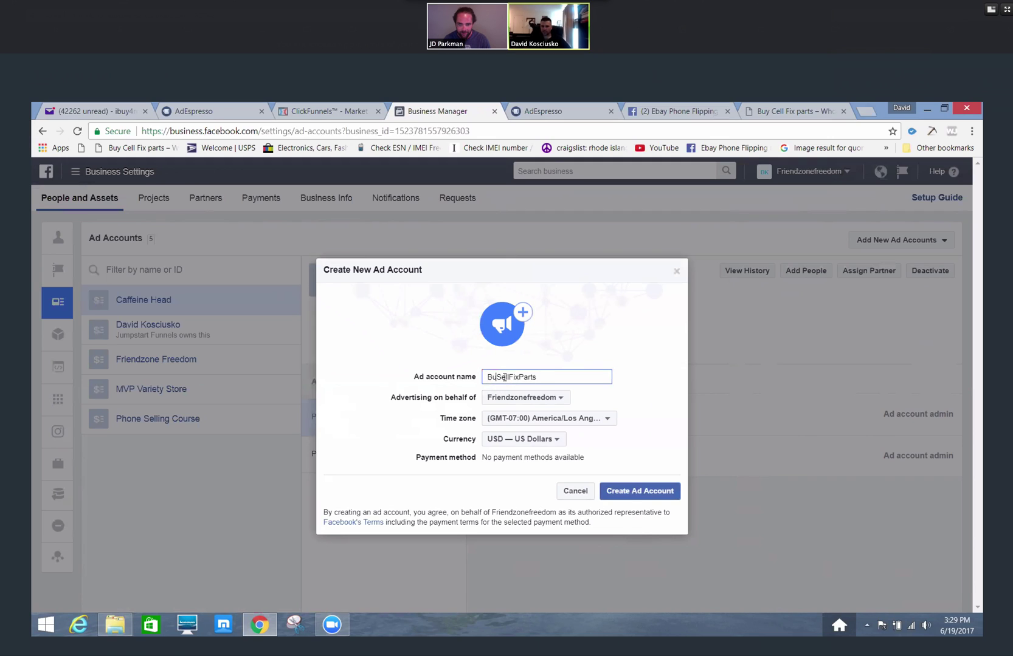
text(y)
key(Delete)
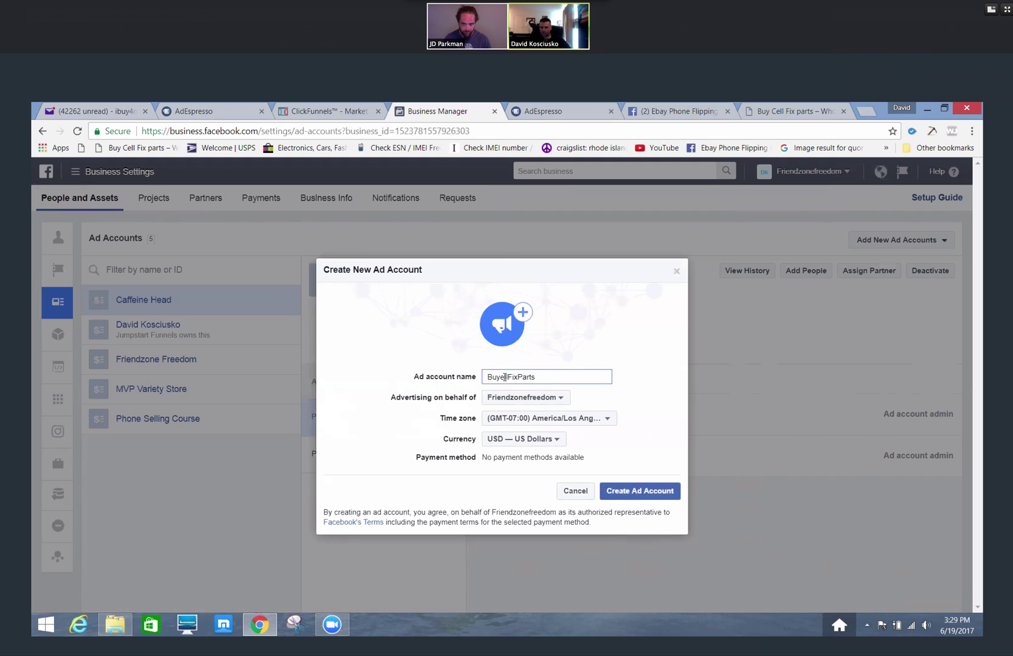
text(Cell)
click(551, 379)
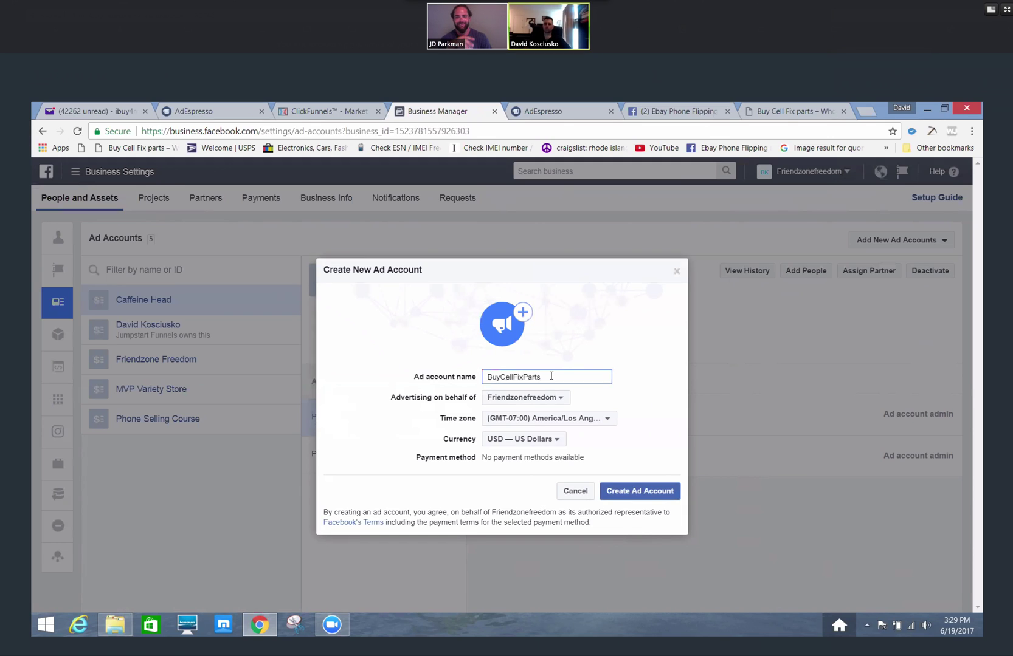
Keep Friendzonefreedom as advertiser, set time zone America/New York, and keep USD currency
click(559, 402)
click(560, 398)
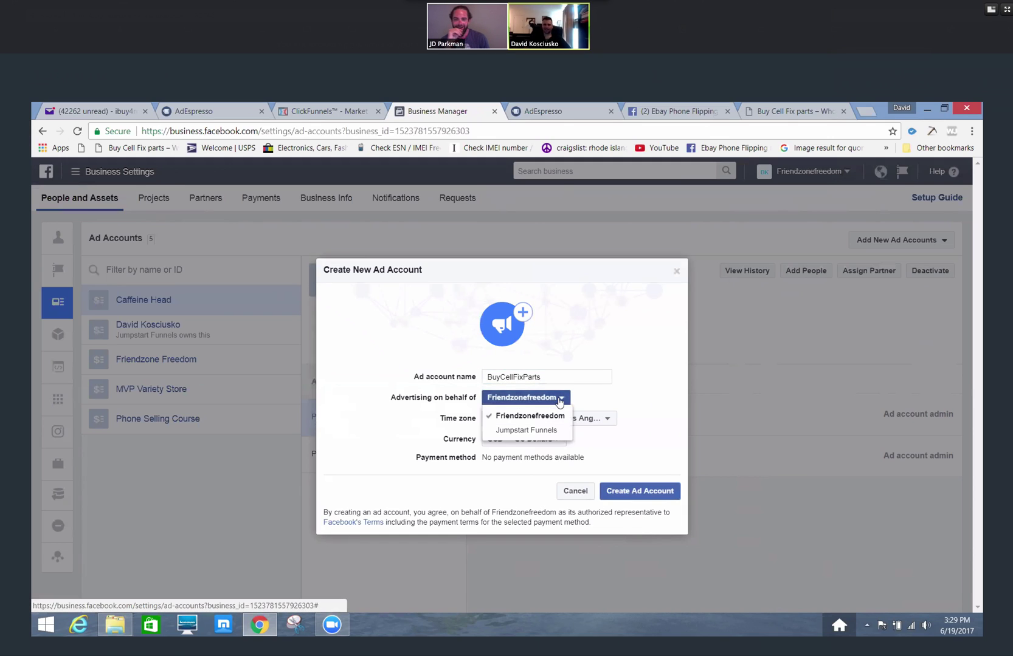
click(527, 421)
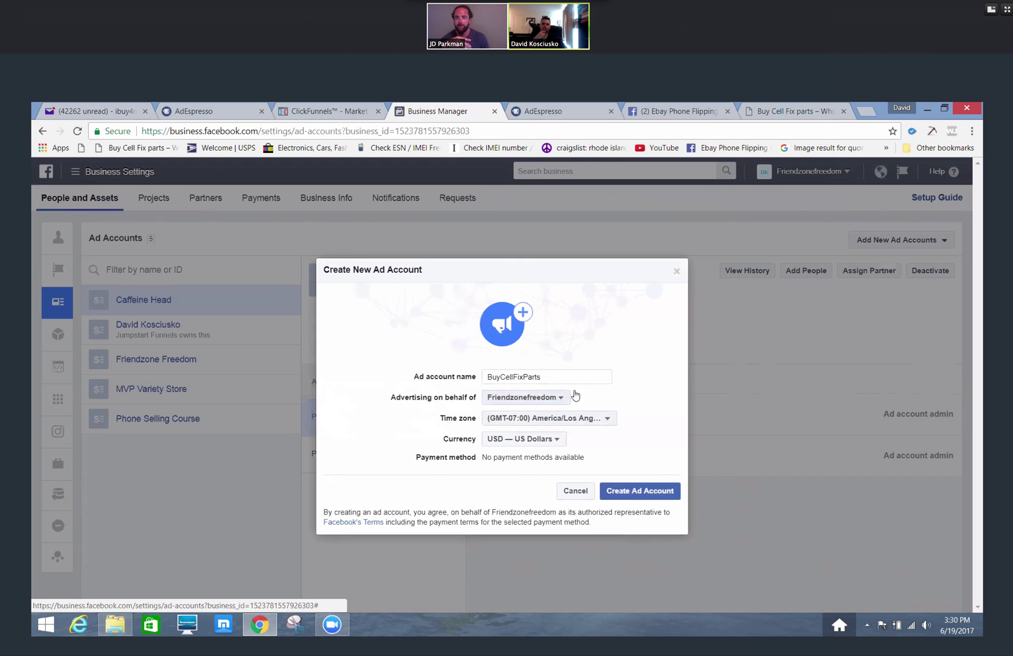
click(607, 422)
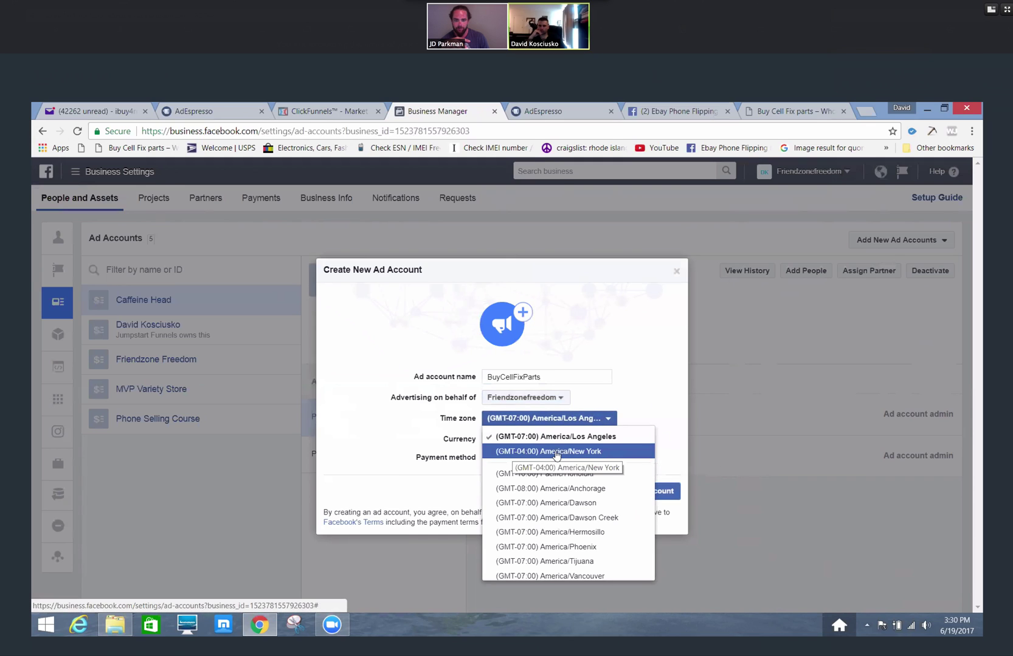
click(582, 452)
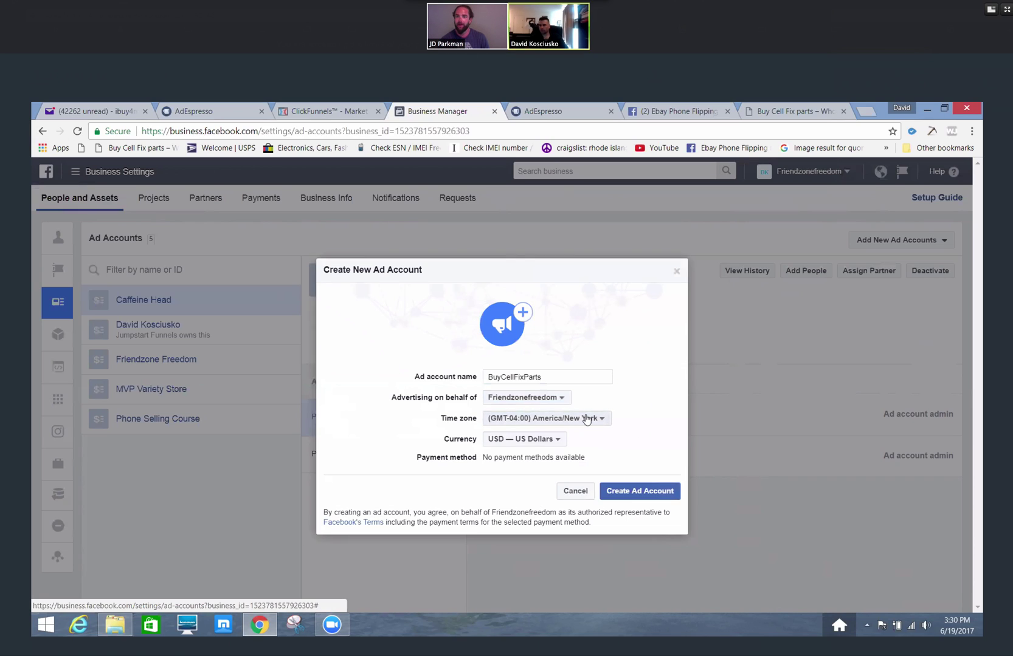
click(555, 439)
click(572, 291)
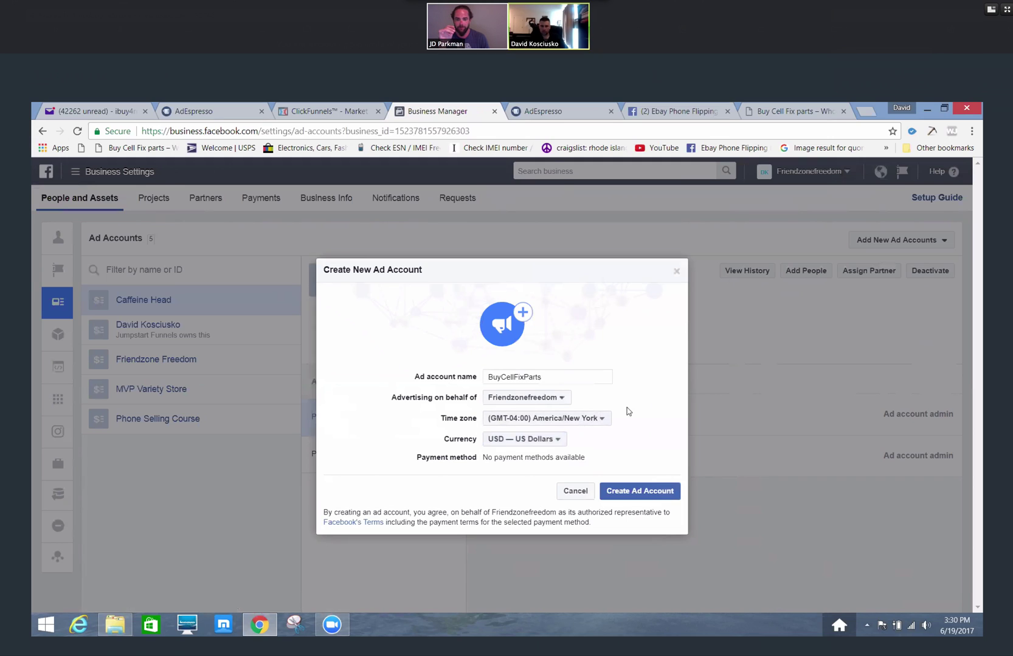
Review the form details and create the BuyCellFixParts ad account
drag(588, 458, 496, 459)
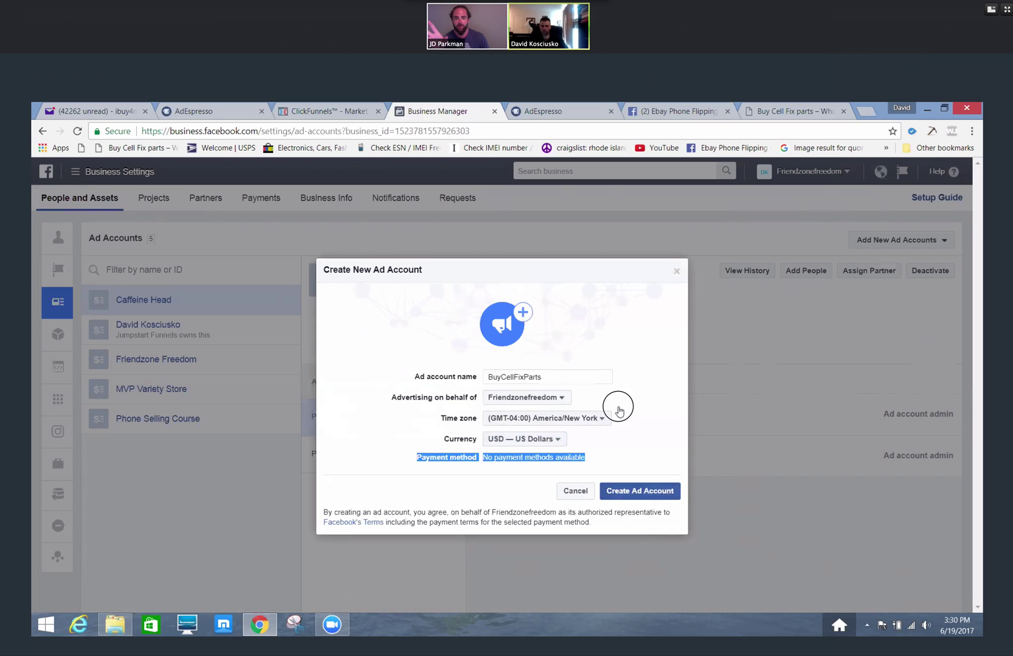
click(591, 367)
drag(546, 376, 494, 378)
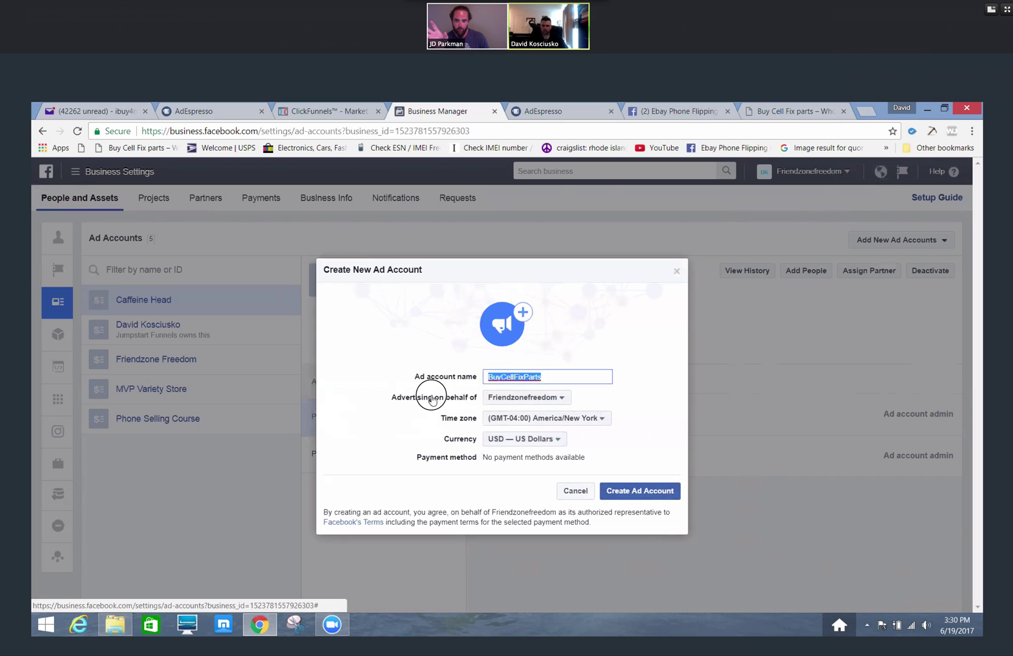
drag(392, 397, 478, 401)
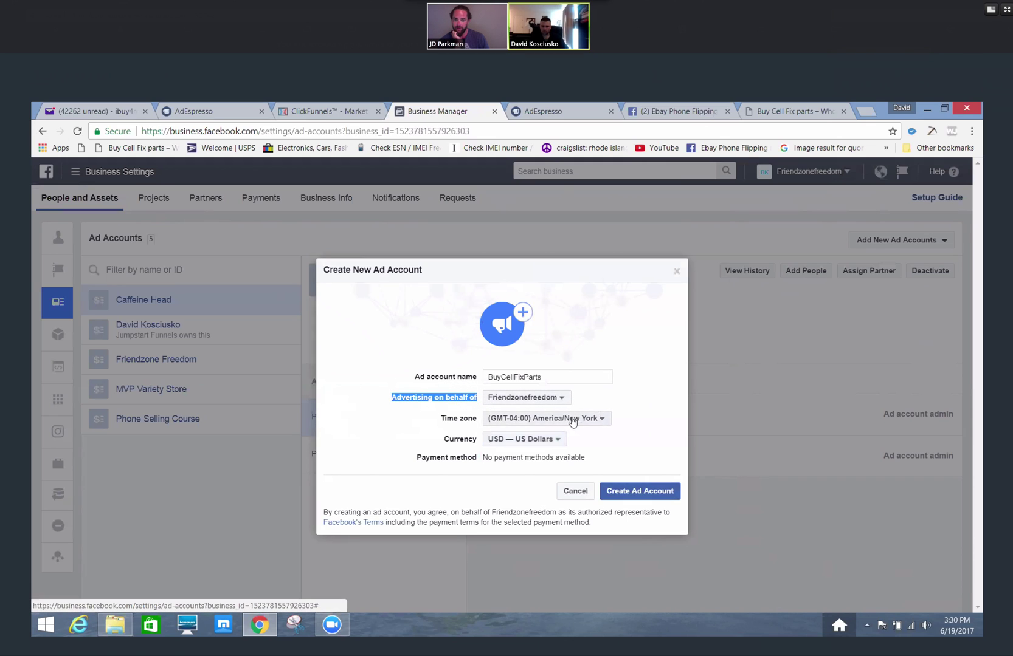
click(645, 494)
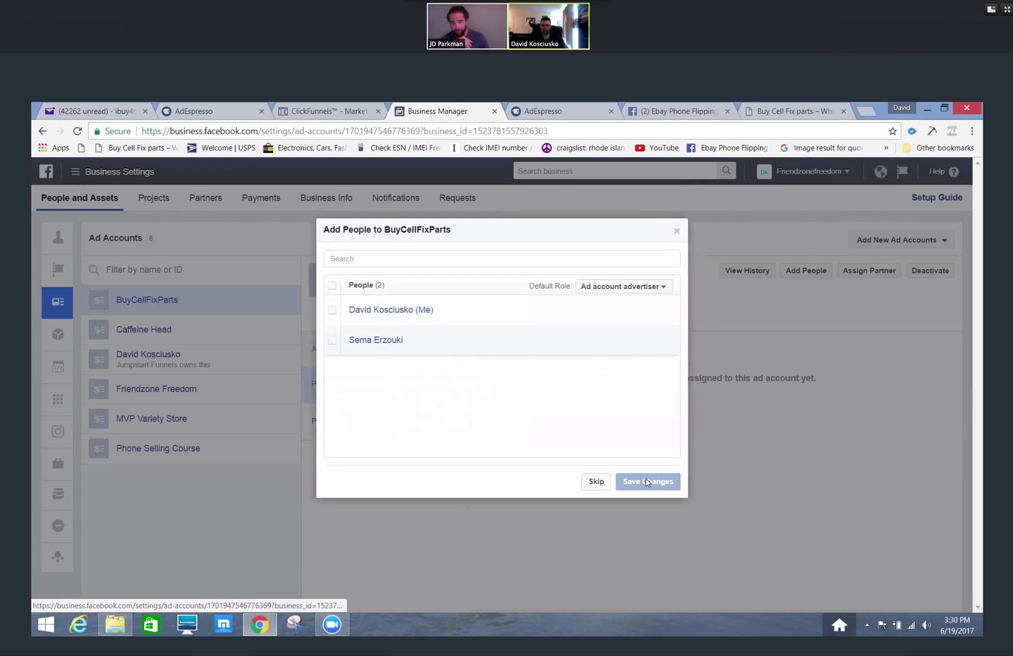
Assign yourself as Ad account admin on BuyCellFixParts, leaving the other person without access, and save
click(332, 311)
click(665, 310)
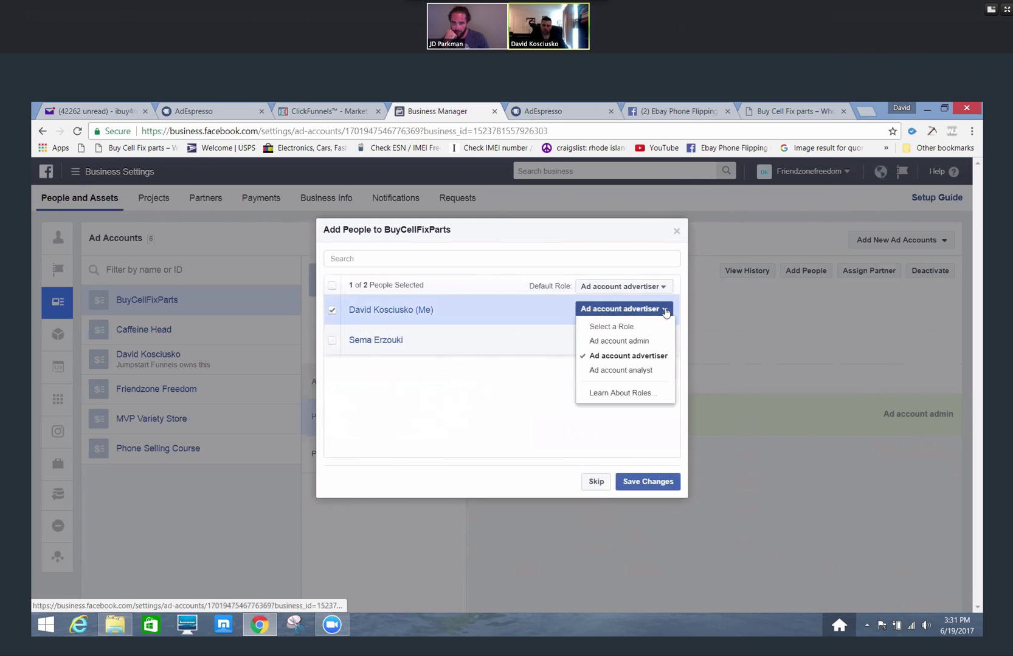
click(650, 341)
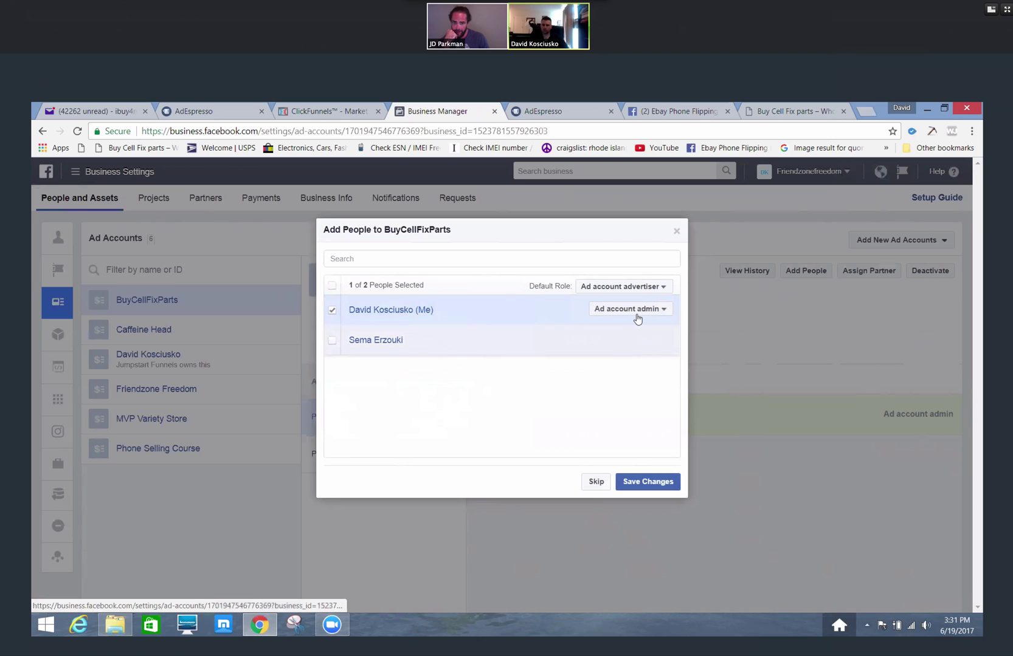
click(637, 317)
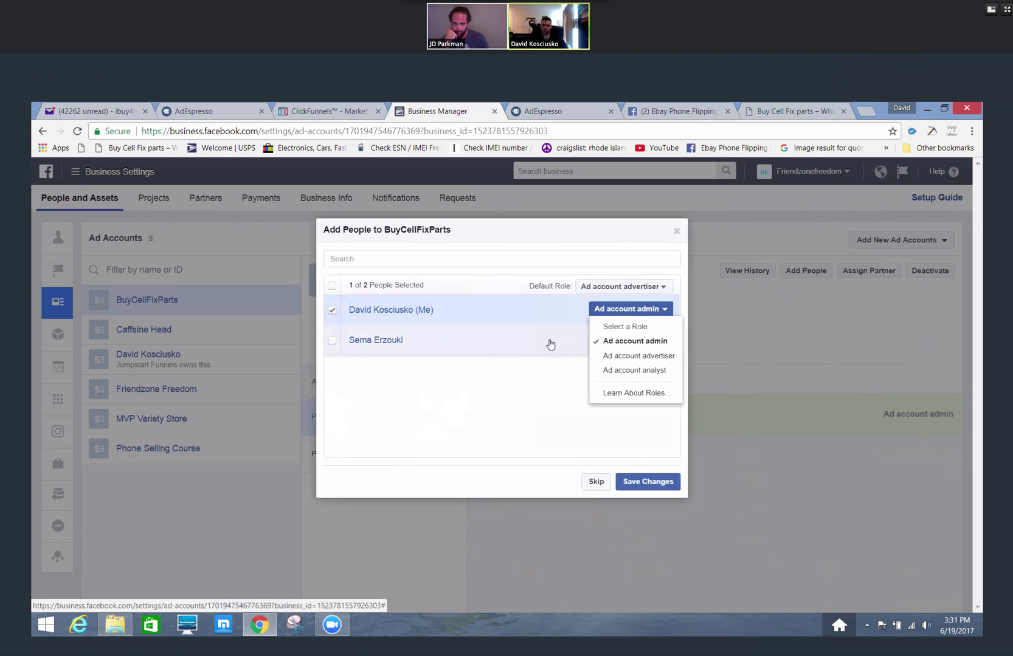
click(548, 425)
click(368, 349)
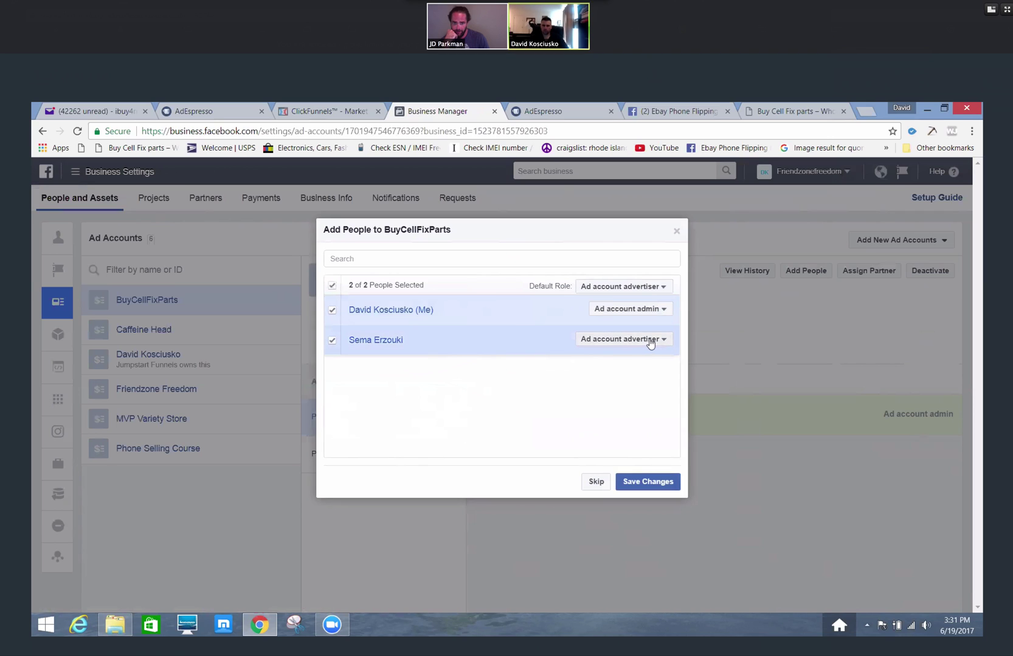
click(331, 340)
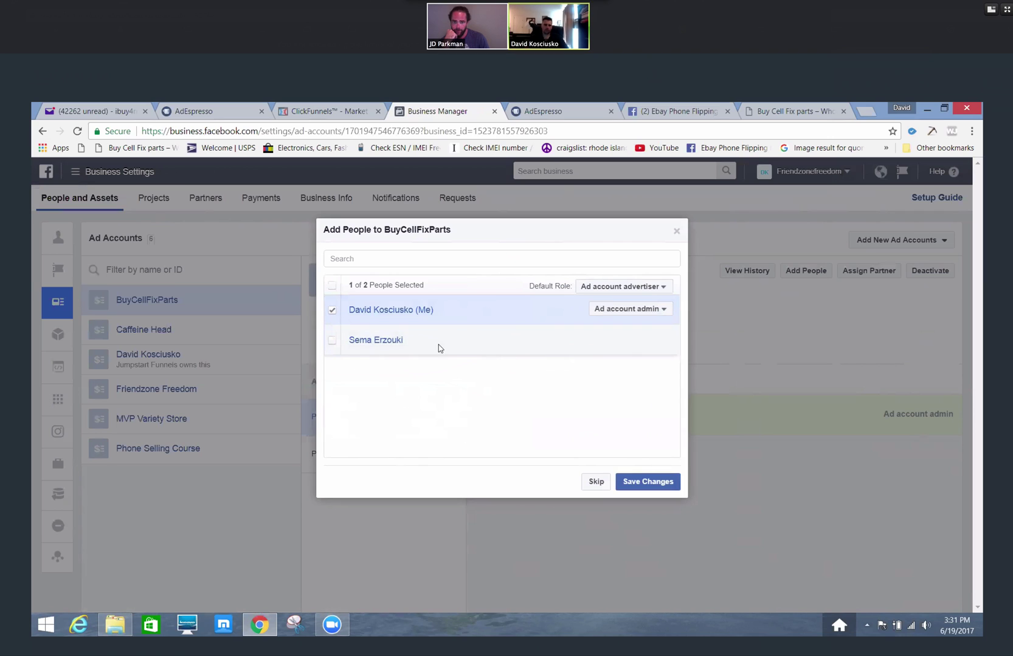
click(655, 482)
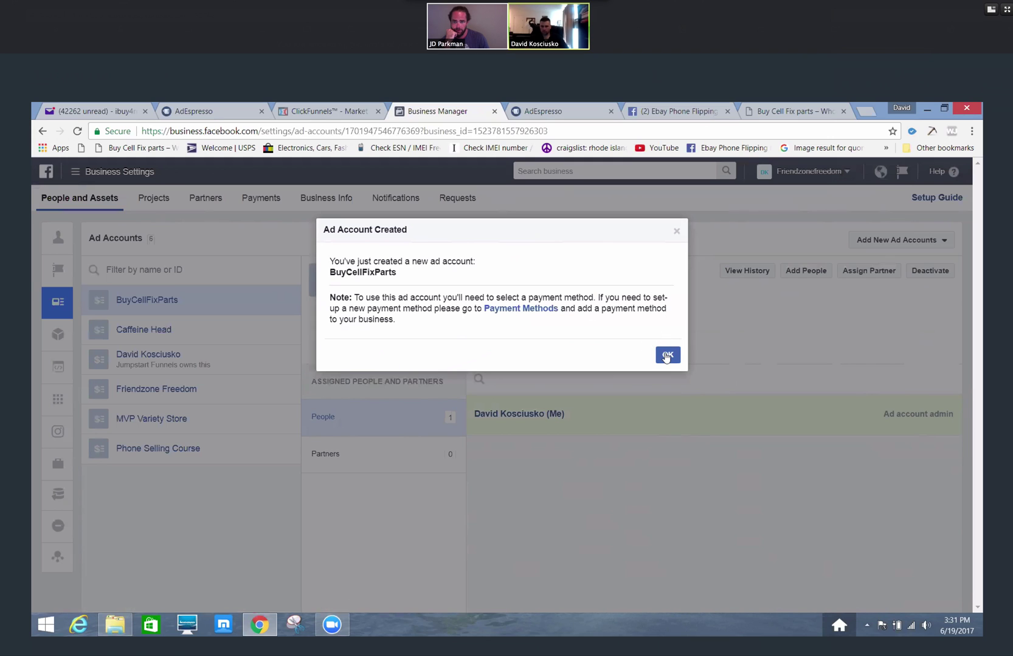
Review the payment method note and dismiss the Ad Account Created confirmation
drag(438, 319, 340, 297)
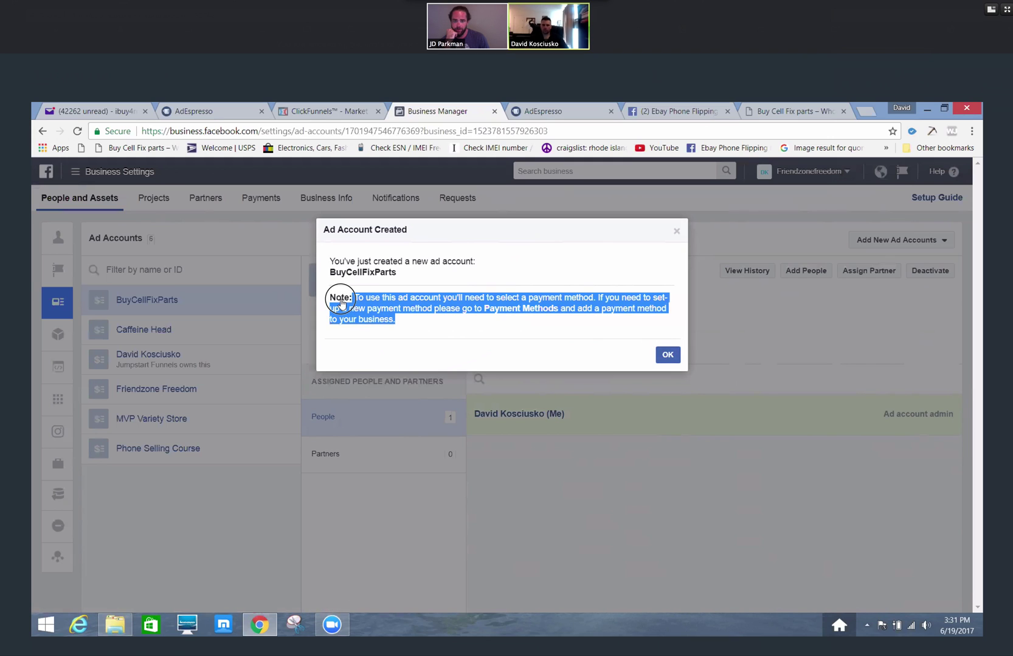
click(663, 359)
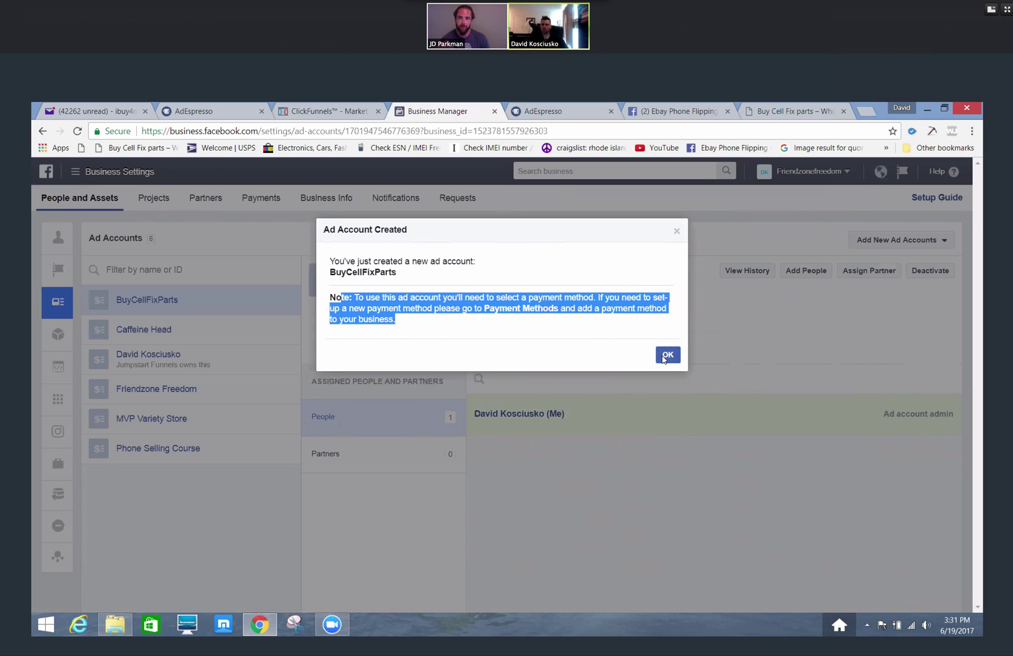
click(664, 357)
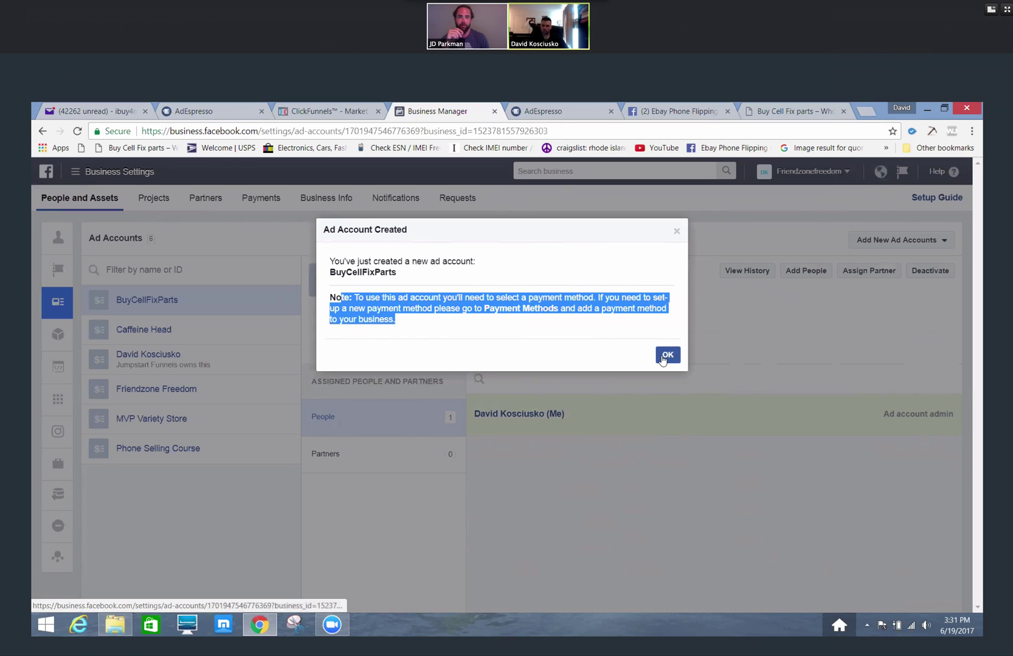
click(664, 357)
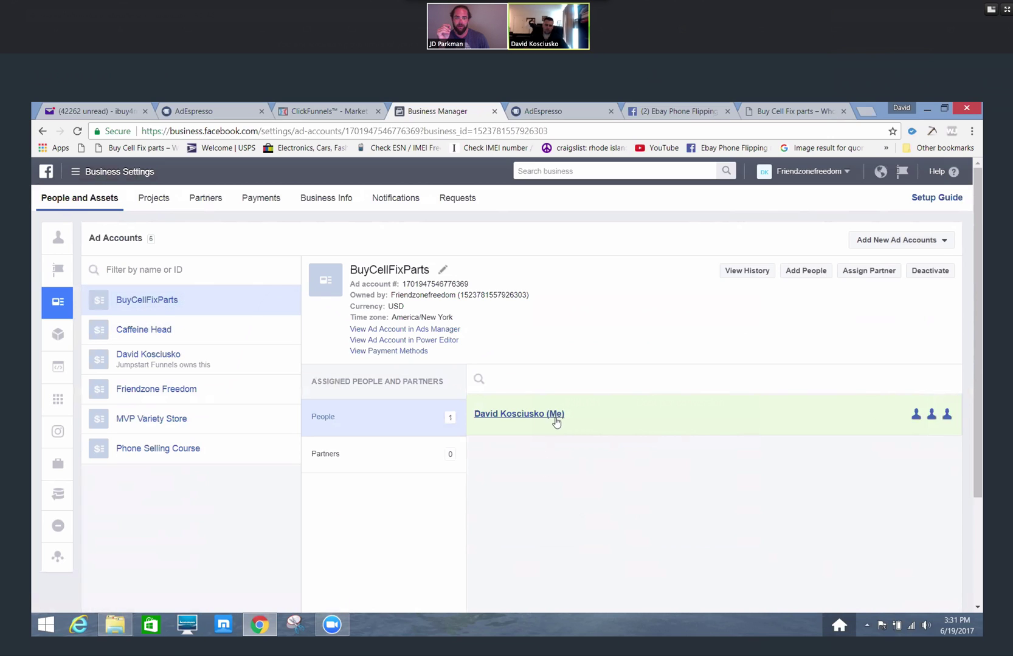
mouse_move(885, 419)
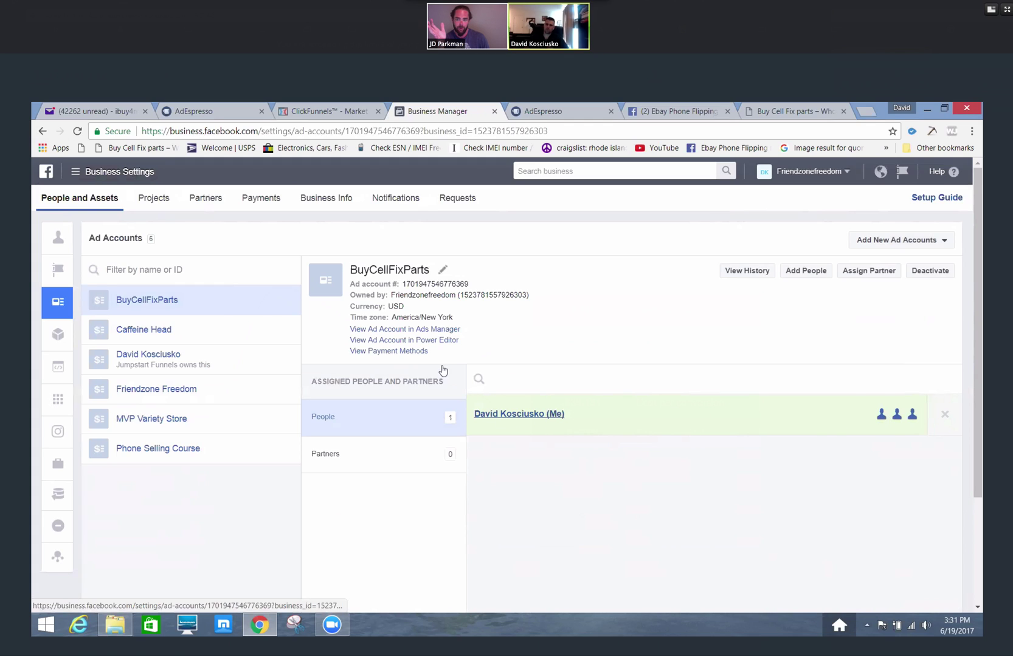
drag(190, 302, 107, 299)
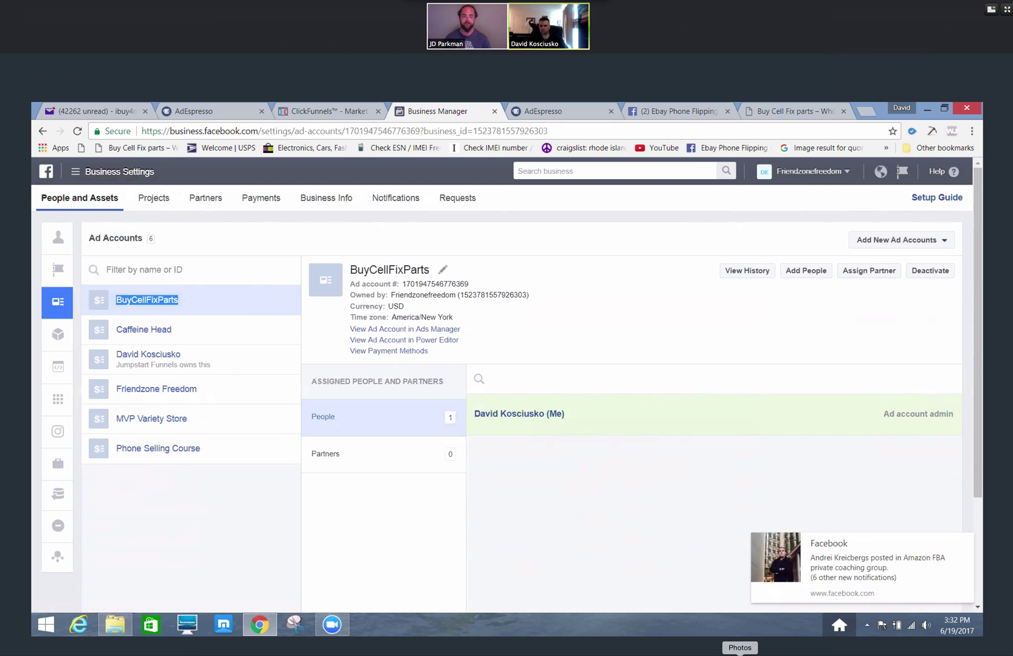
right_click(675, 654)
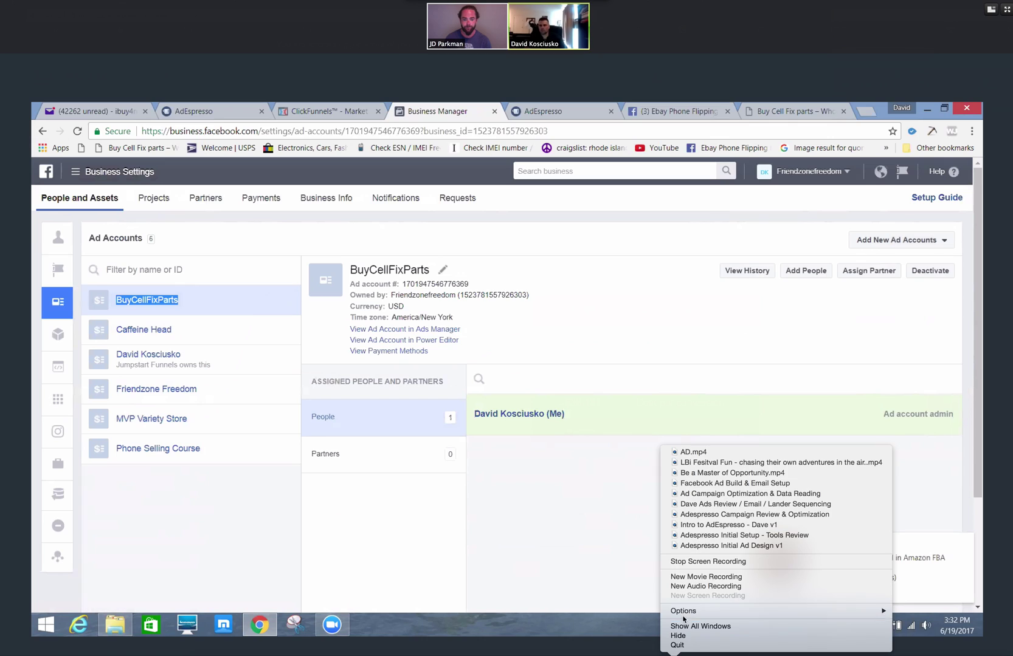